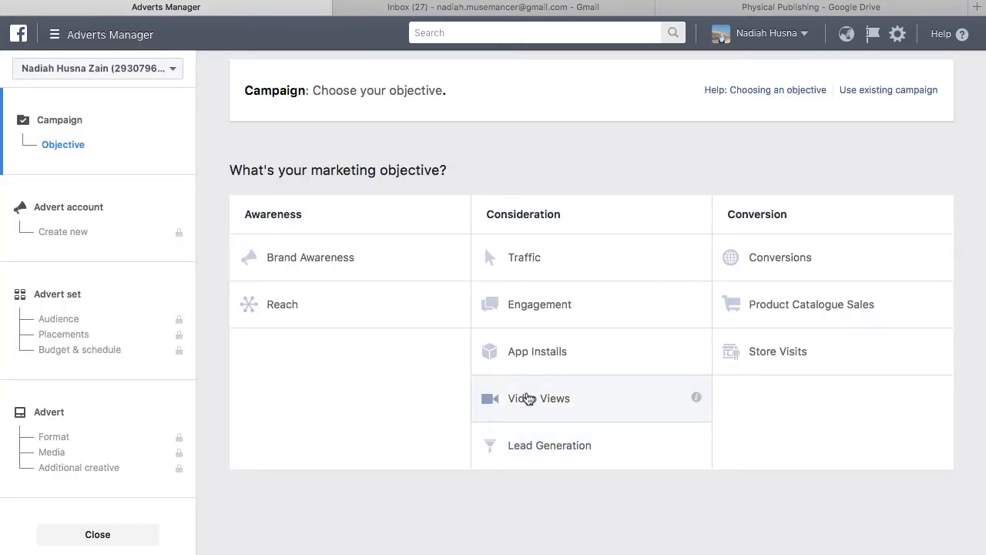
Choose Video Views as the campaign's marketing objective and proceed to set up the advert account.
left_click(526, 398)
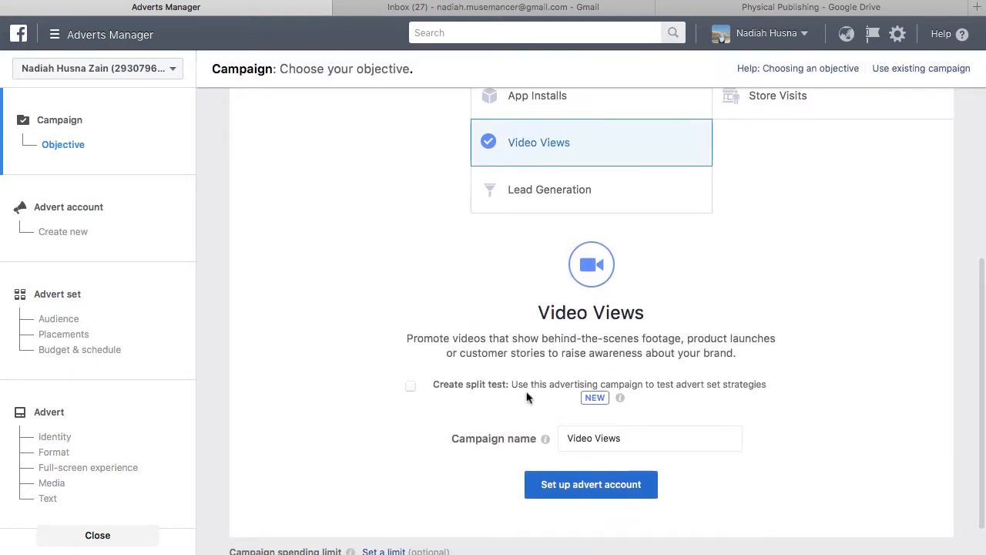
scroll(526, 398, "down", 2)
left_click(623, 391)
Continue to the new advert set and name it "Video Views 1".
left_click(596, 437)
type("Vid")
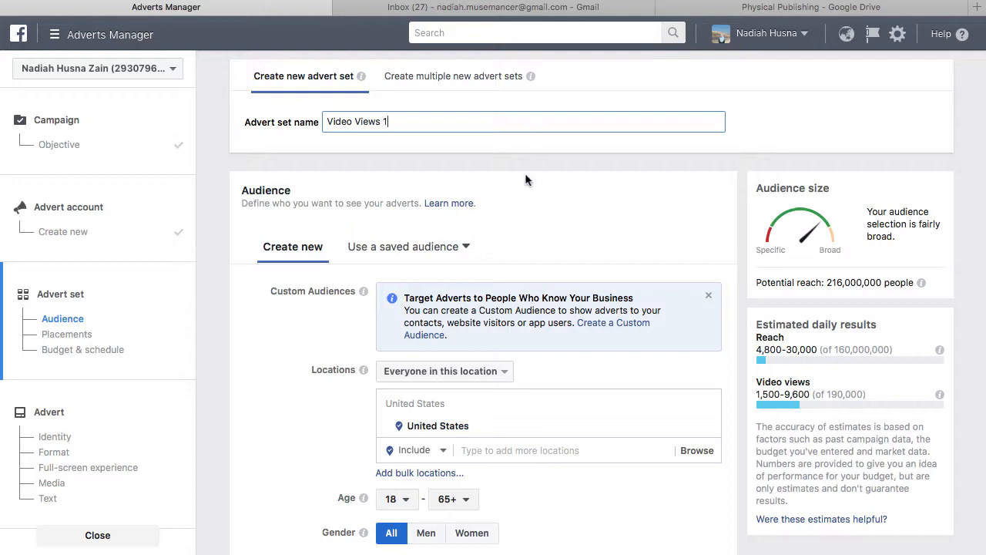
type("eo Views 1")
Set the maximum age of the advert set's audience to 50.
scroll(526, 179, "down", 2)
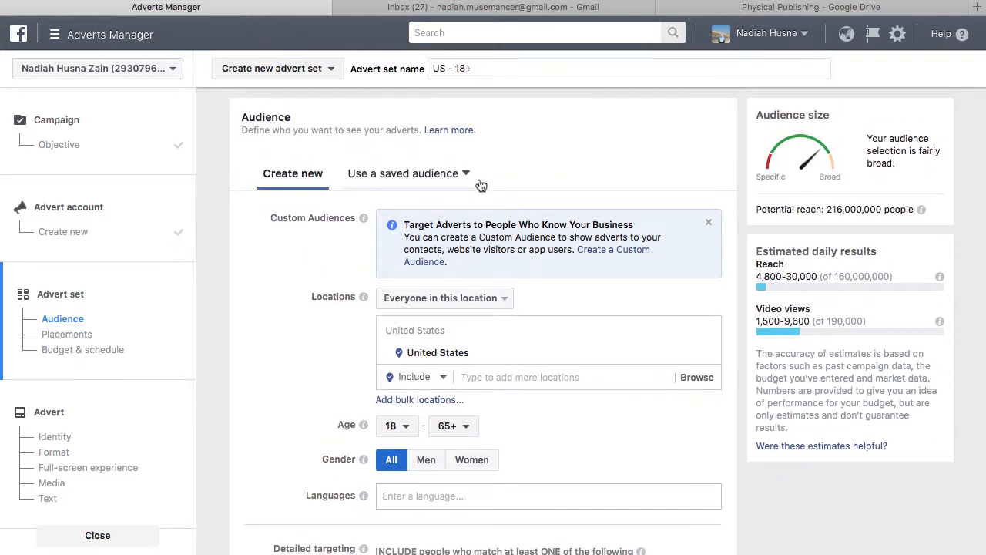
scroll(481, 185, "down", 3)
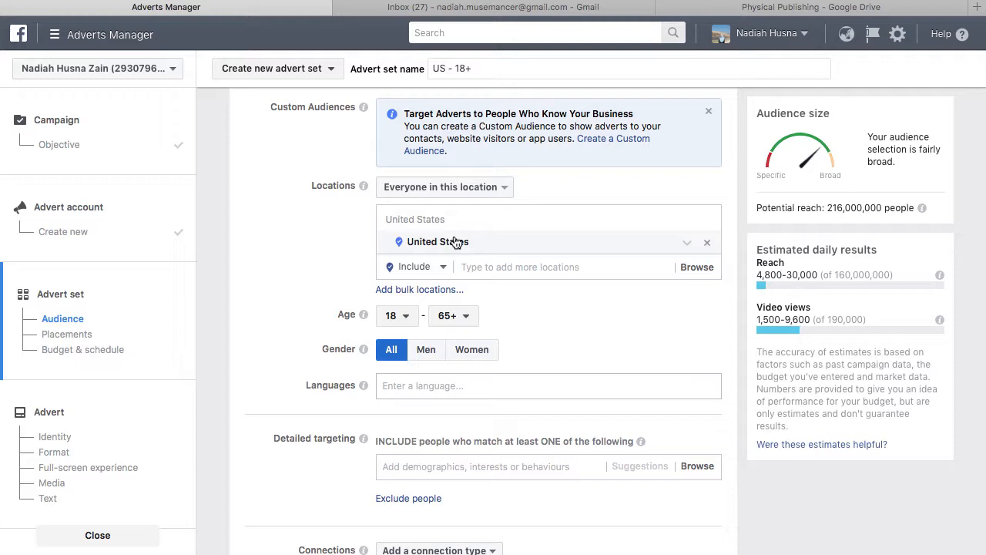
left_click(467, 319)
scroll(459, 376, "up", 3)
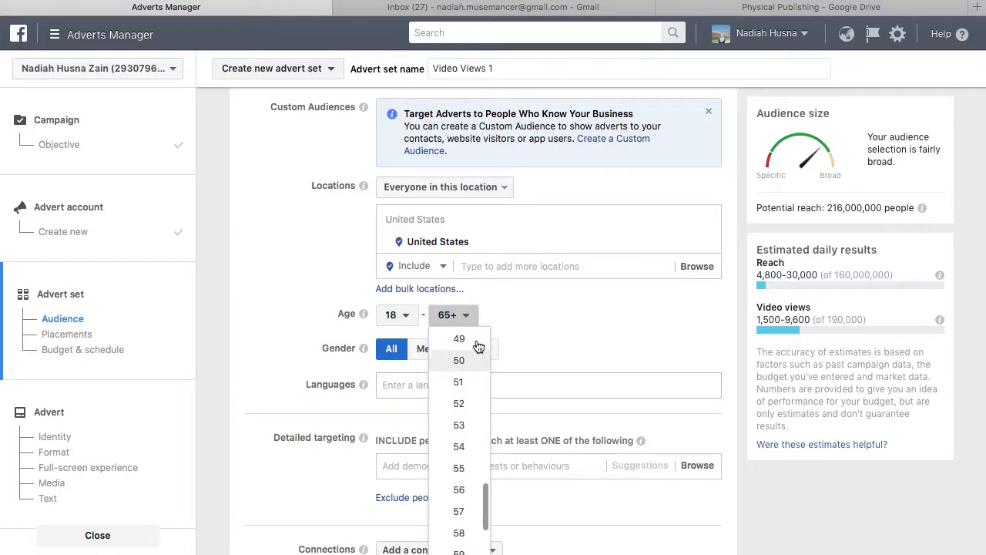
left_click(460, 361)
Limit the audience to people whose language is English (US).
scroll(550, 304, "down", 3)
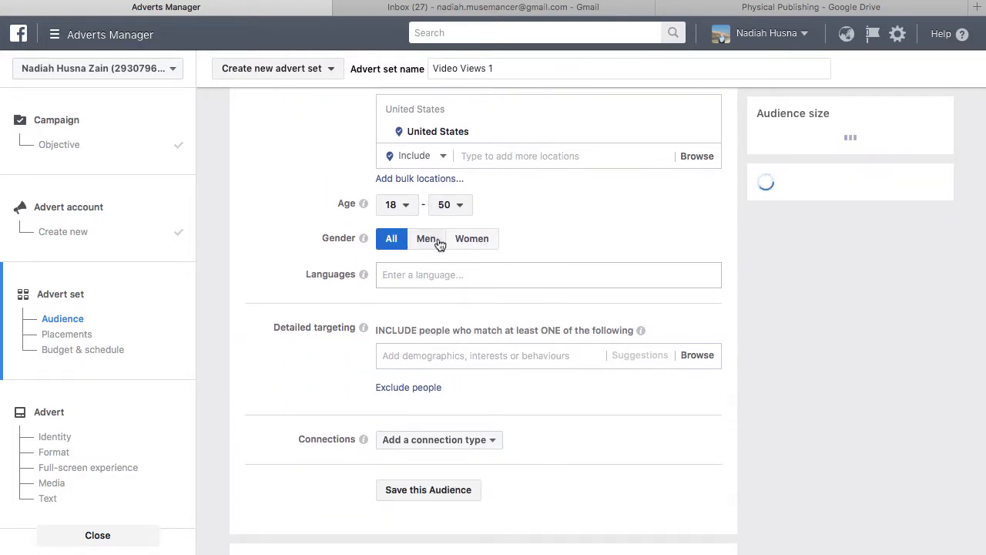
left_click(449, 273)
type("E")
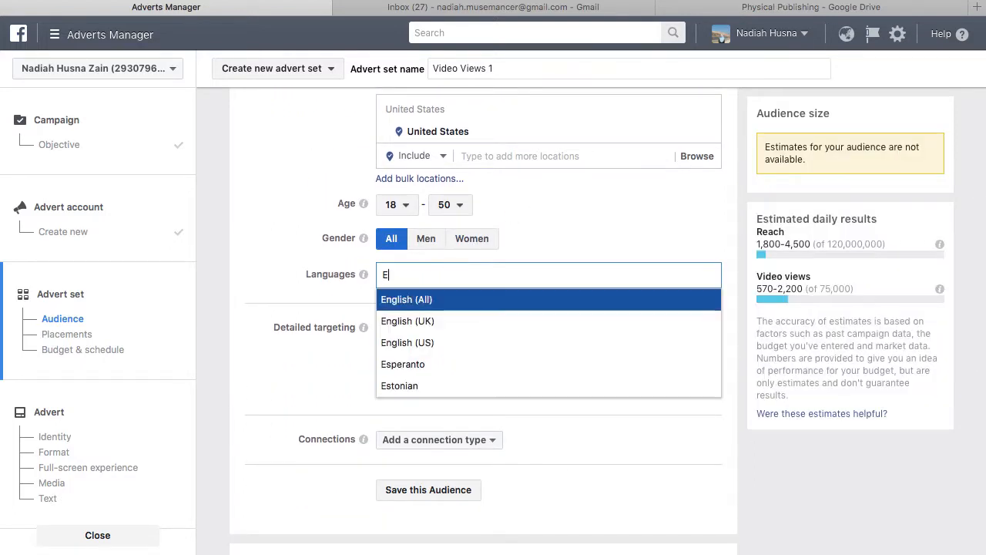
left_click(428, 344)
Save this audience under the name "Video Views 1 Audience".
scroll(428, 344, "down", 2)
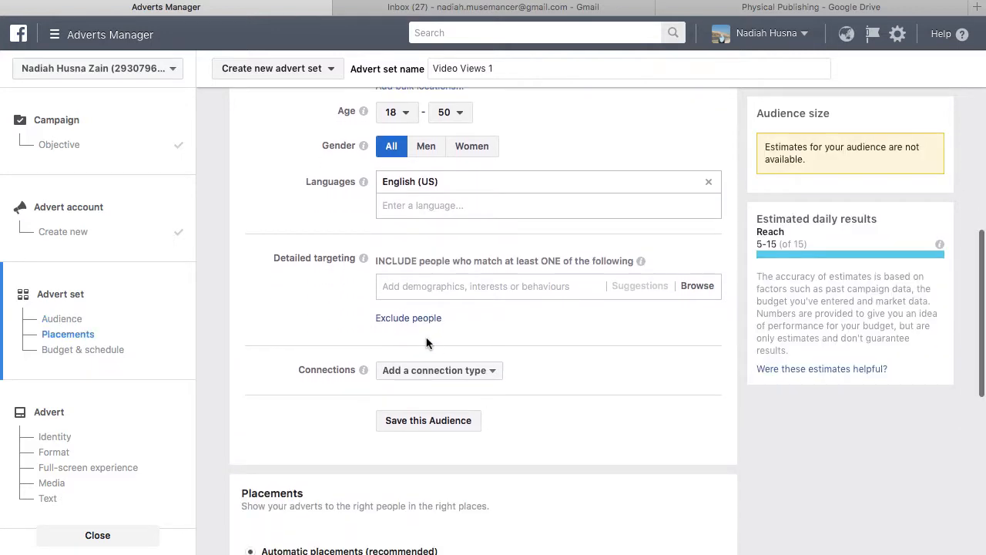
scroll(429, 344, "down", 2)
left_click(428, 345)
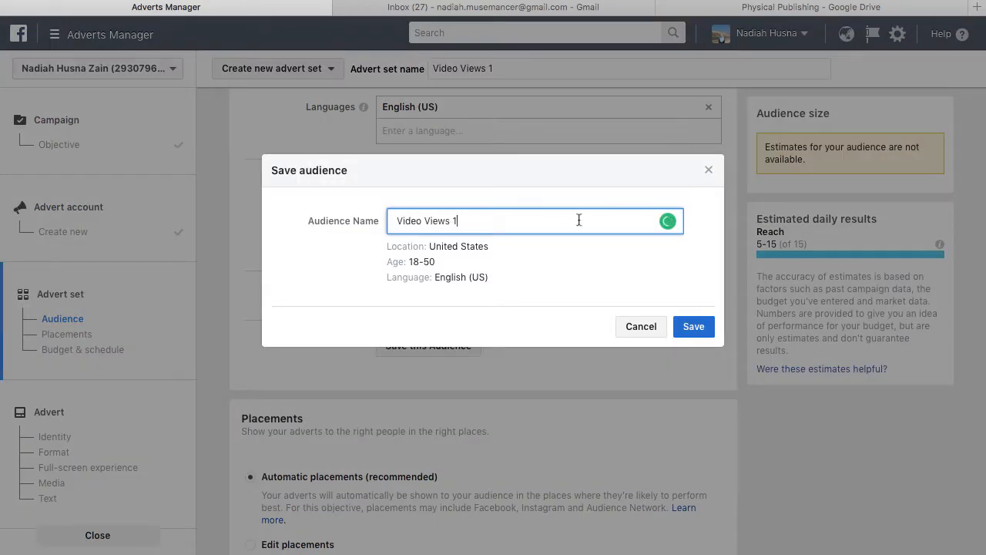
type("Video Views 1 Audience")
left_click(695, 327)
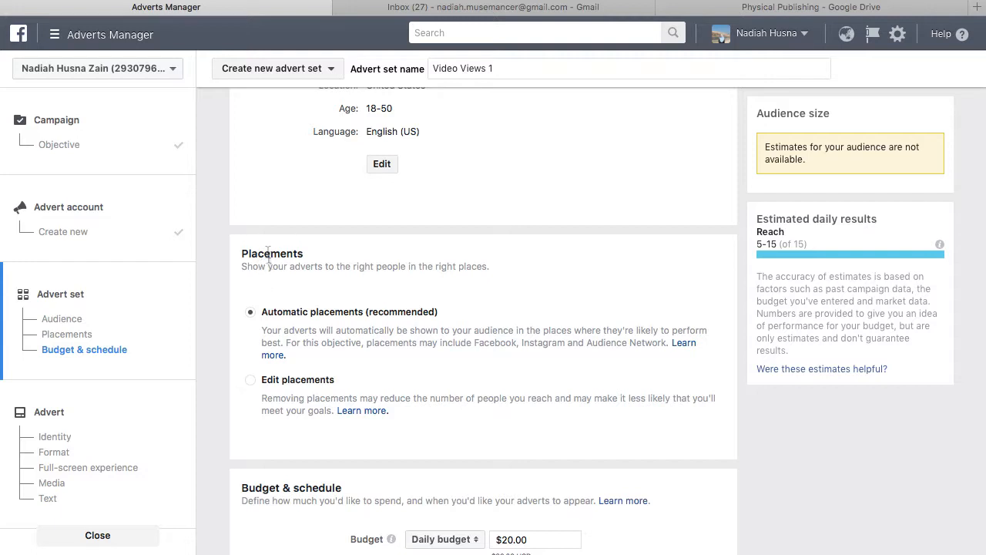
Switch to edited placements and exclude Facebook's Instant Articles, In-stream videos, Right column and Suggested videos.
left_click(251, 381)
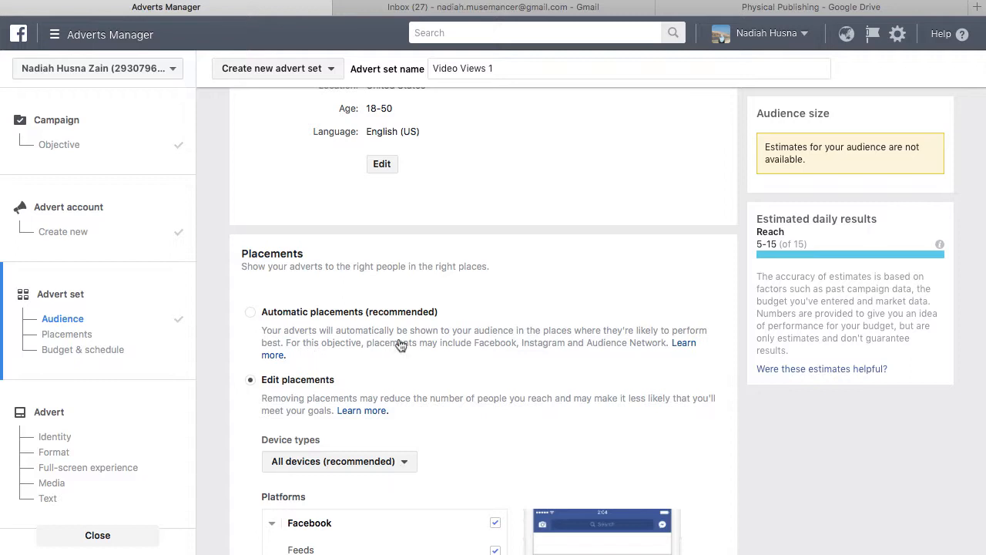
scroll(408, 347, "down", 5)
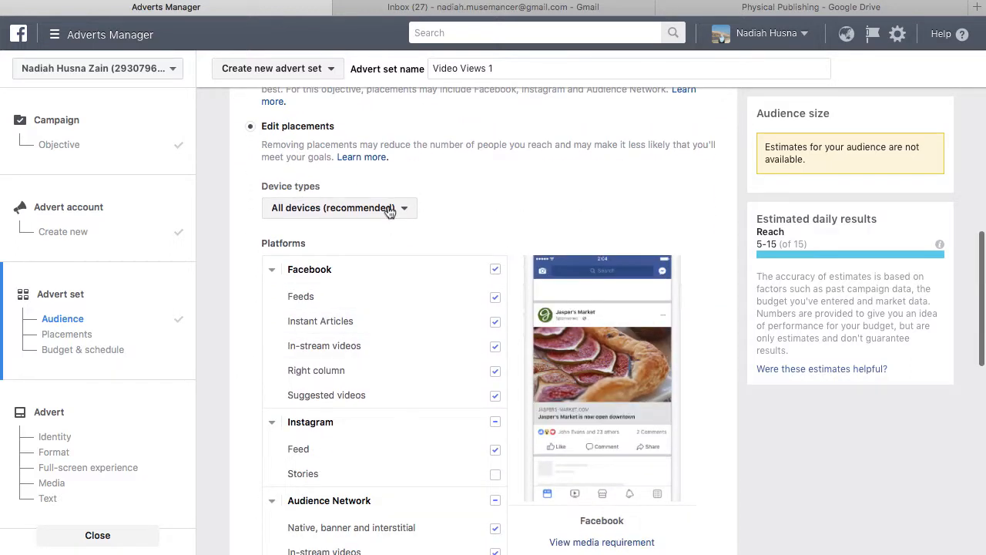
left_click(496, 322)
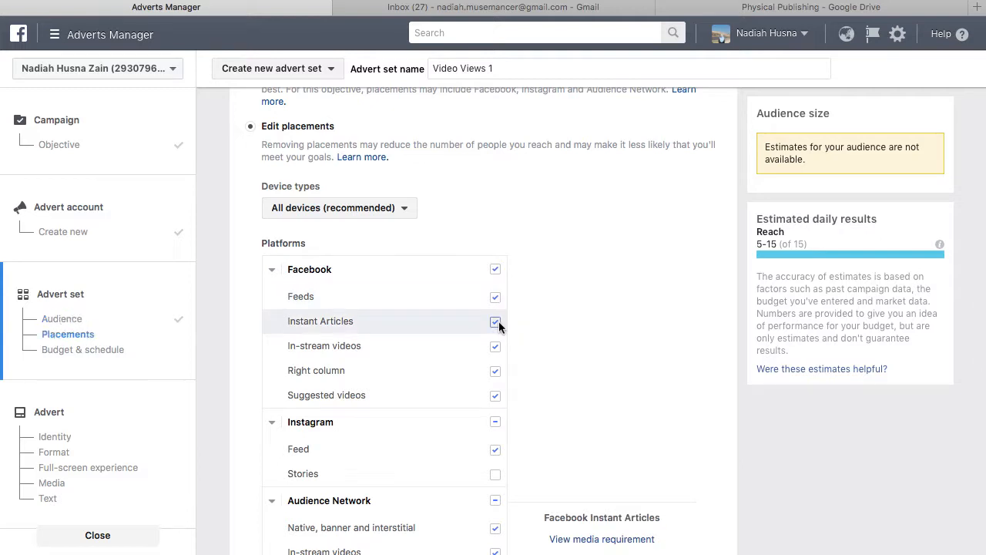
left_click(496, 346)
left_click(495, 371)
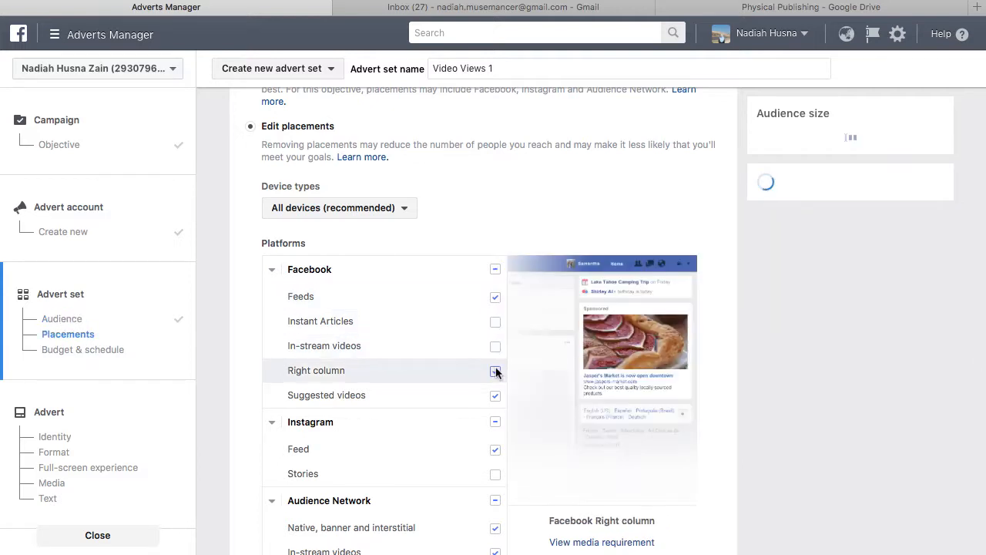
left_click(496, 395)
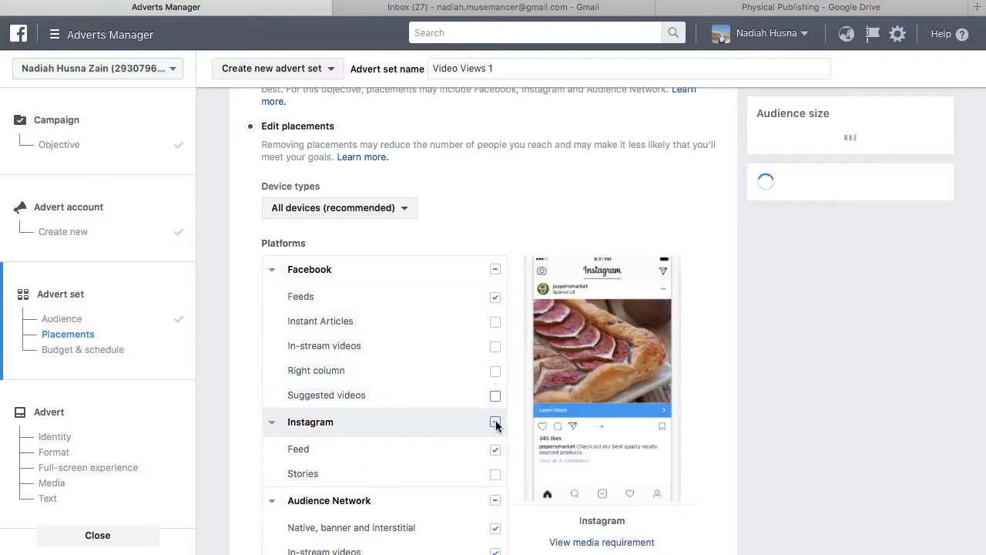
Exclude all Instagram and Audience Network placements so the advert runs only in Facebook Feeds.
left_click(496, 422)
scroll(451, 447, "down", 3)
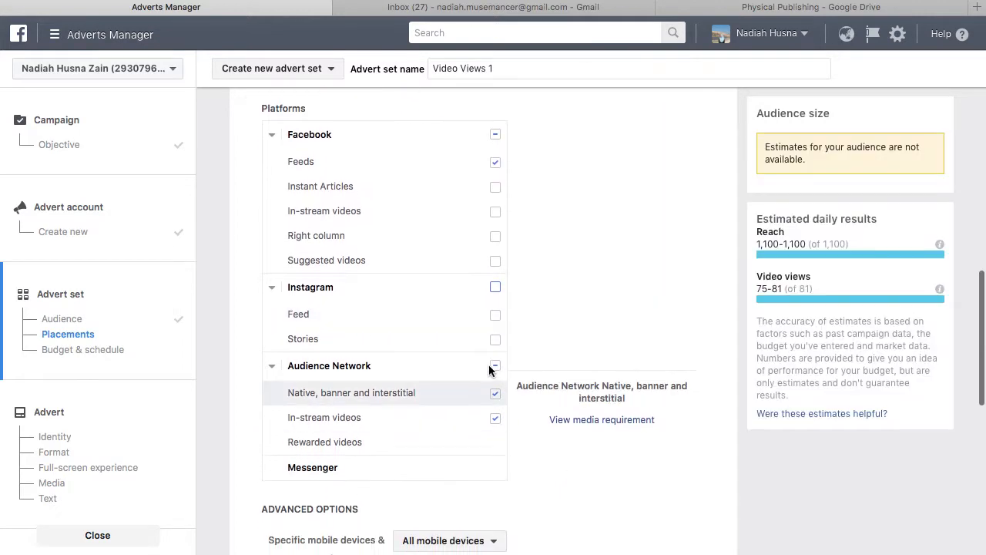
left_click(495, 378)
scroll(432, 276, "up", 2)
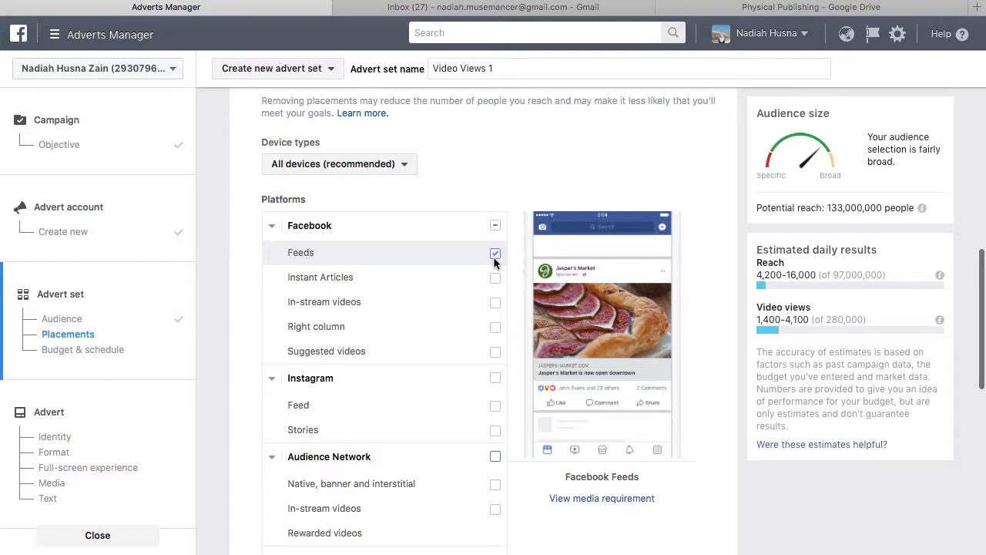
Set the advert set's daily budget to $5.00.
scroll(458, 354, "down", 3)
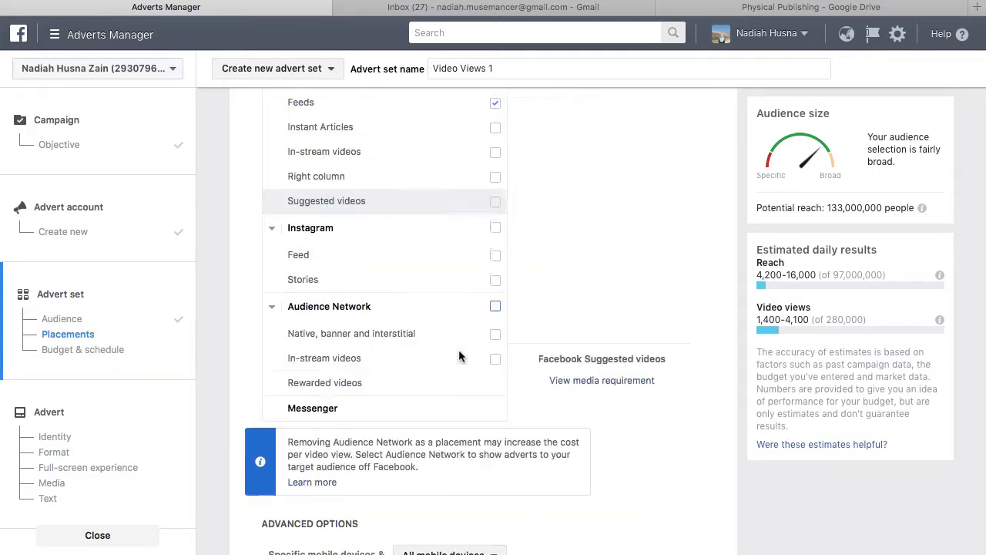
scroll(459, 355, "down", 5)
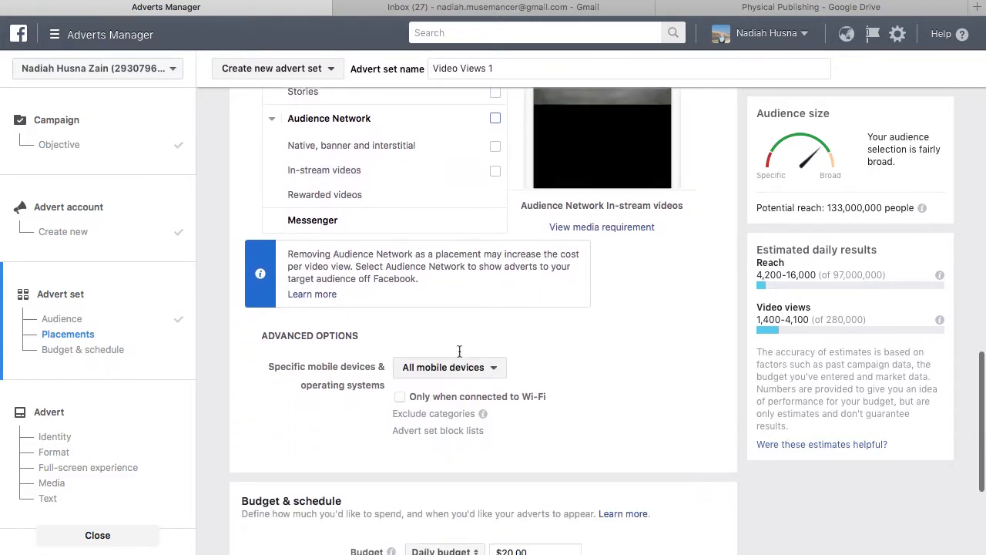
scroll(562, 350, "down", 3)
scroll(563, 351, "down", 3)
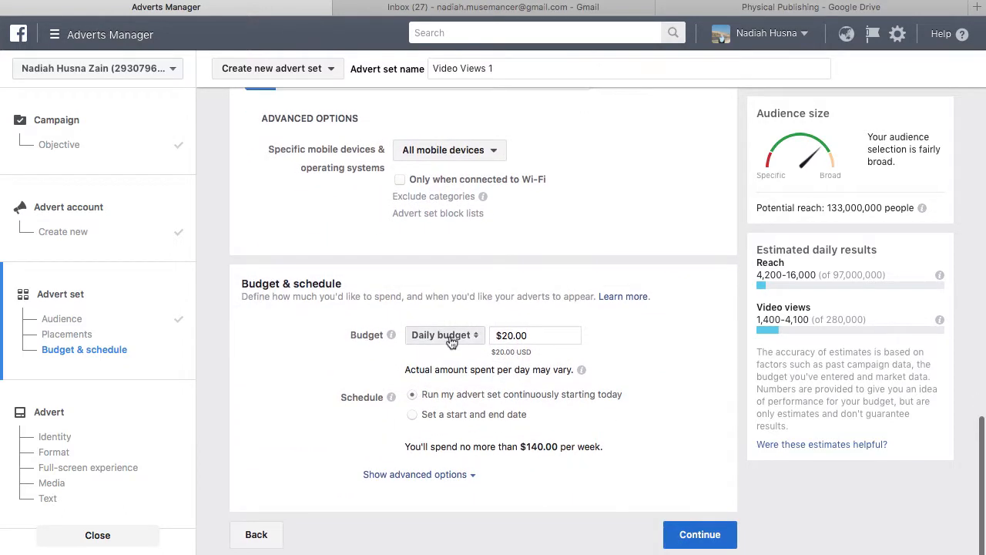
left_click(513, 335)
key("BackSpace")
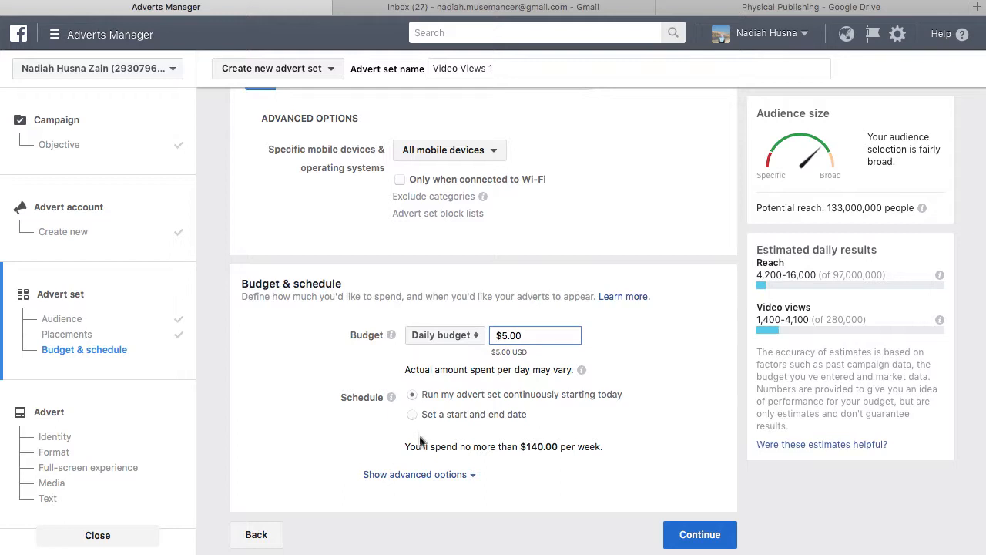
Expand the advanced budget options, review the bid, charging and delivery settings, and continue to the advert setup.
left_click(421, 474)
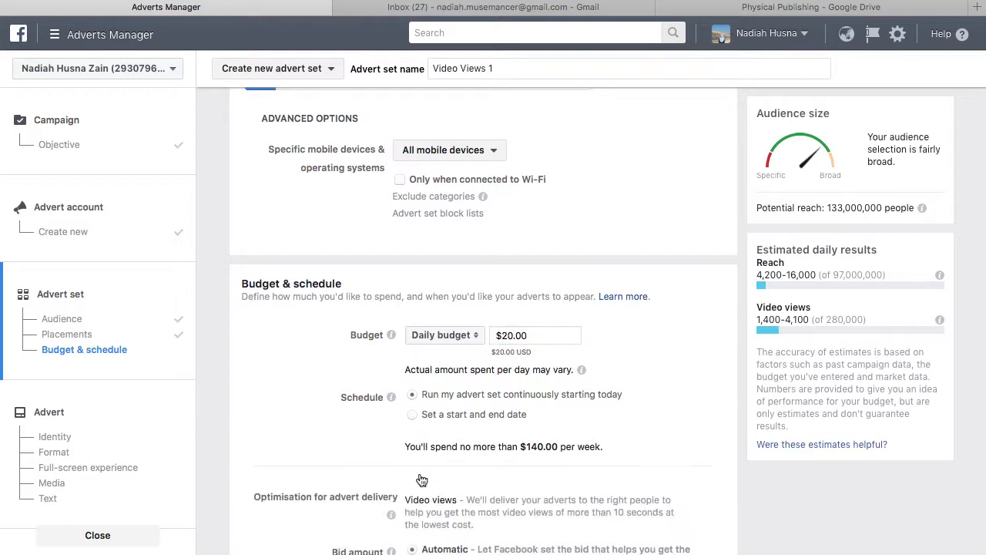
scroll(421, 480, "down", 2)
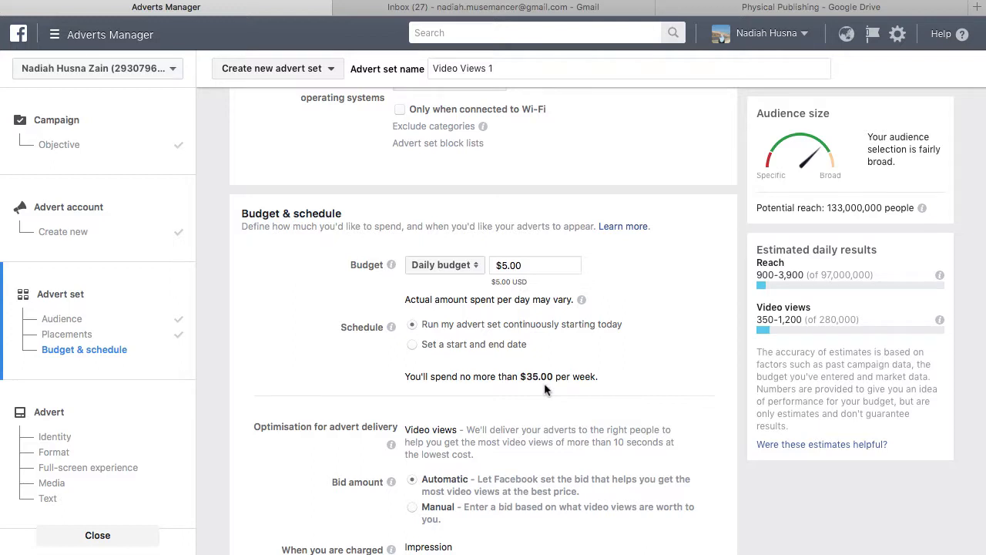
scroll(543, 389, "down", 5)
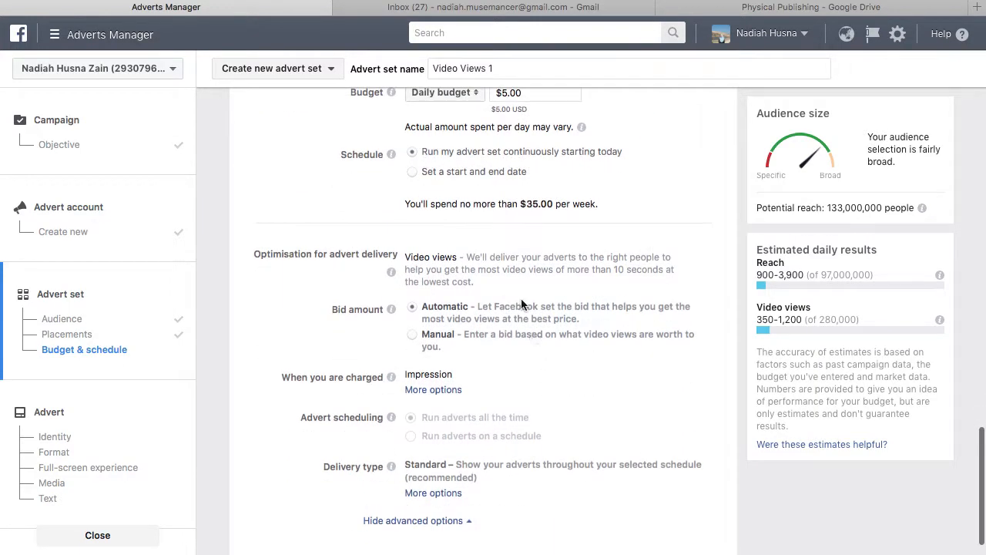
mouse_move(415, 312)
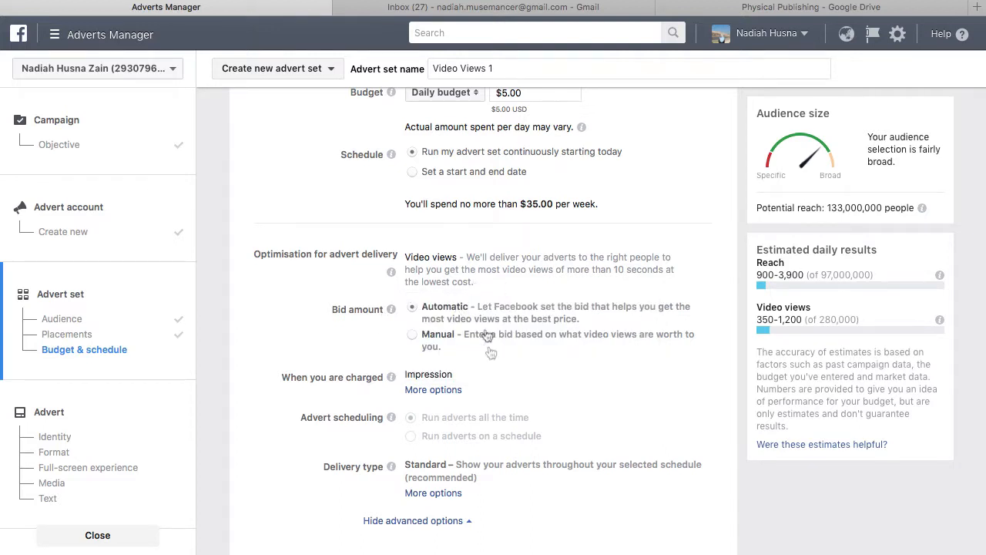
scroll(488, 357, "down", 2)
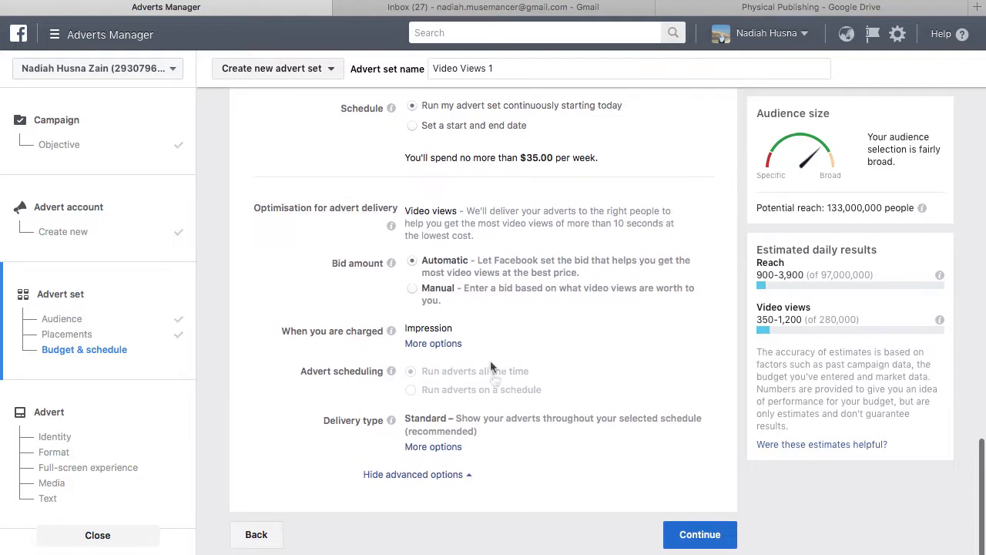
left_click(686, 536)
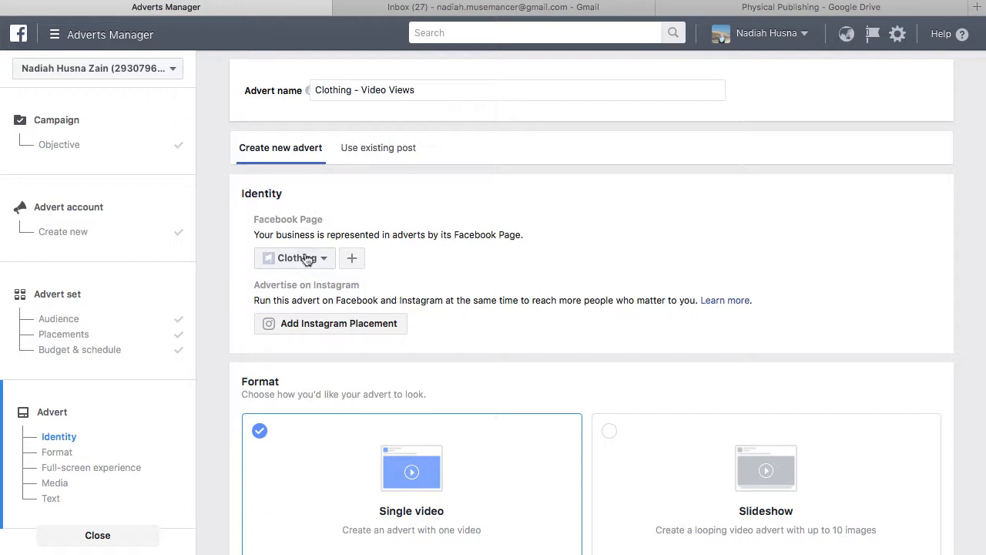
Upload the video file IMG_6378.m4v from the Desktop as the media of the single-video advert.
scroll(430, 279, "down", 5)
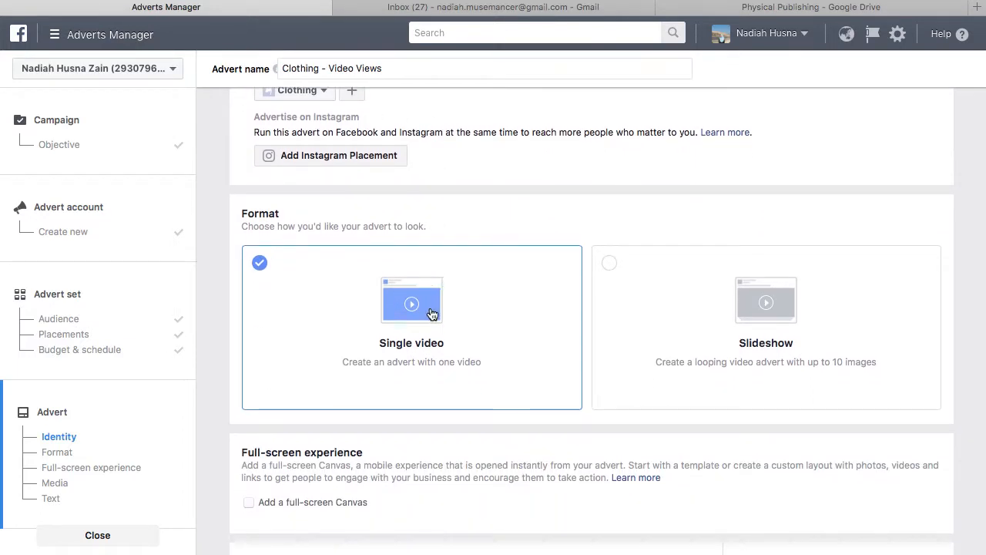
scroll(430, 314, "down", 5)
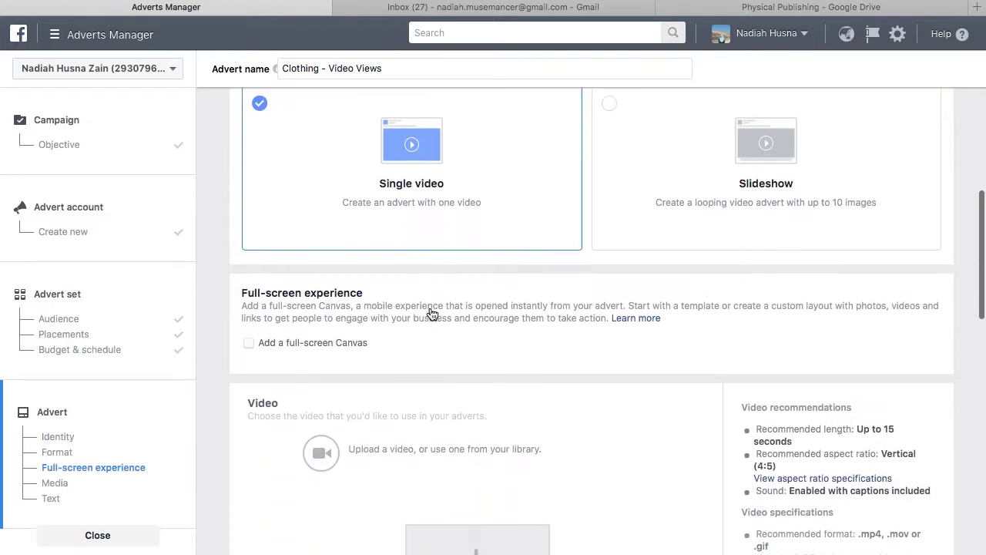
scroll(432, 315, "down", 5)
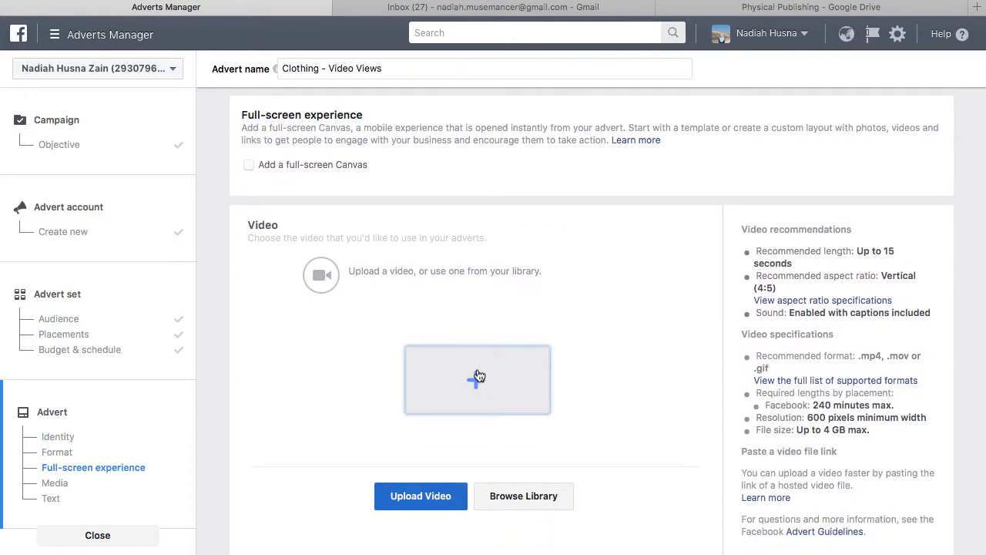
left_click(486, 299)
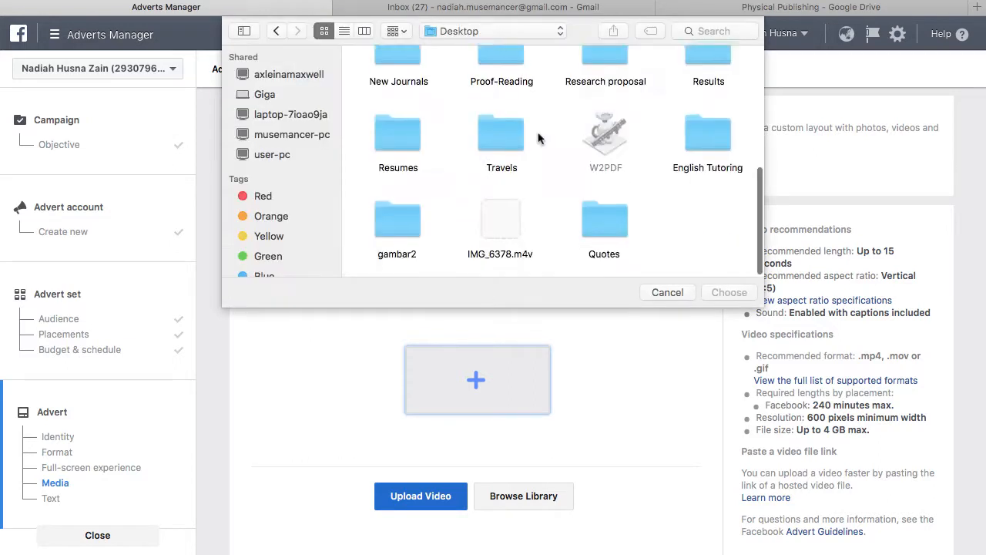
scroll(537, 132, "up", 3)
scroll(538, 132, "down", 3)
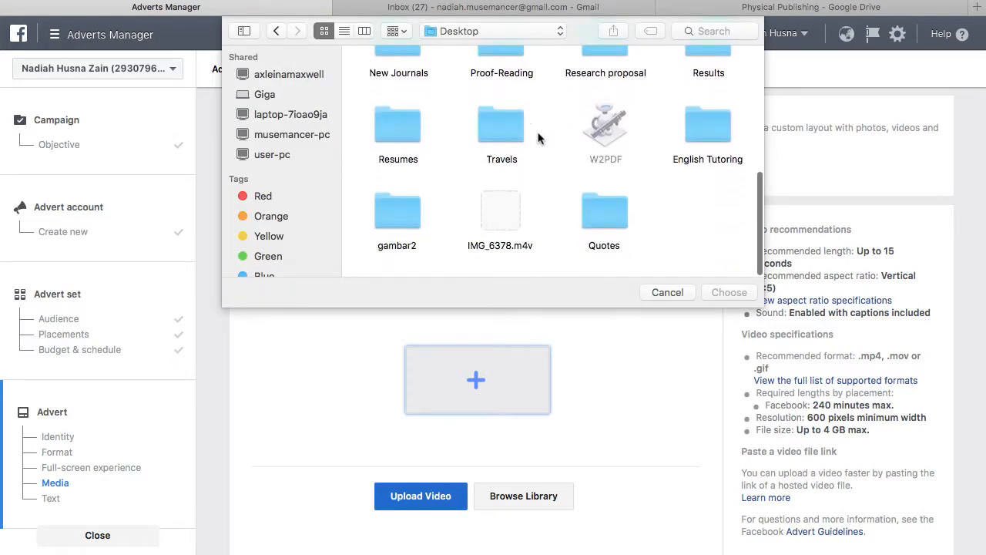
left_click(528, 230)
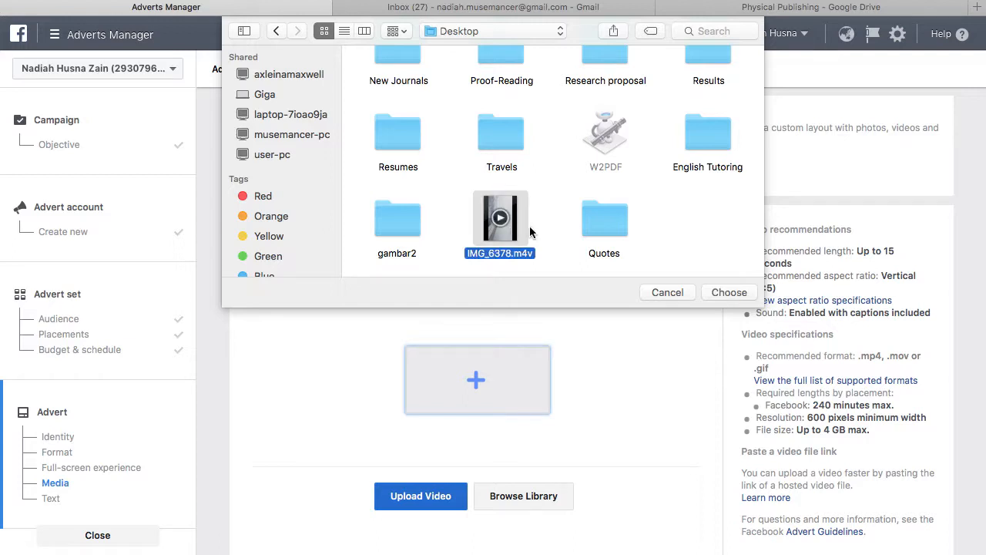
left_click(721, 295)
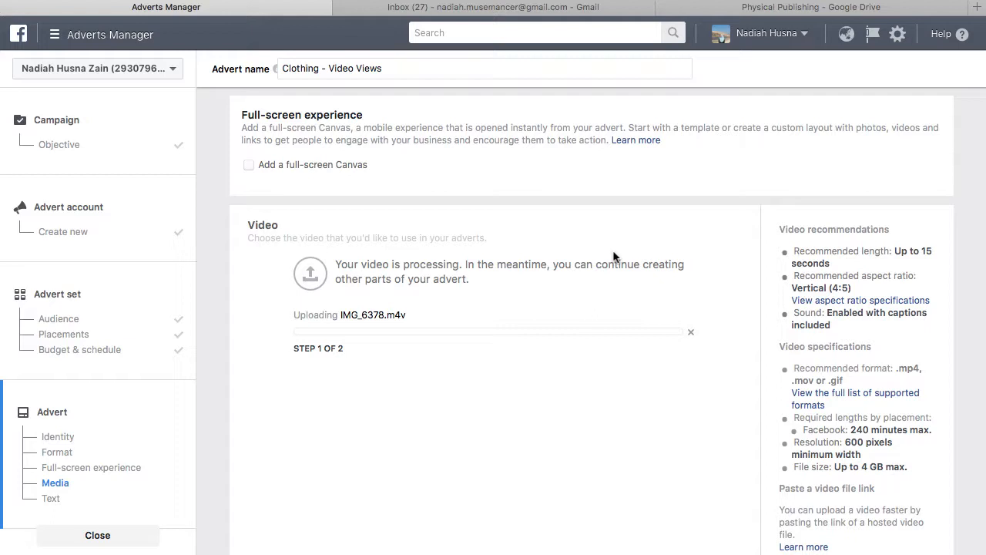
scroll(614, 256, "down", 5)
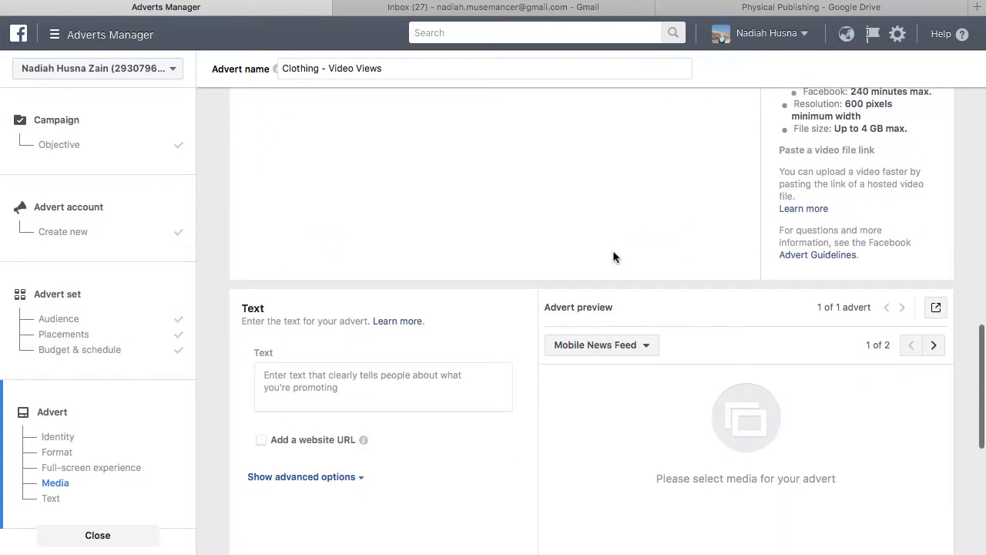
Enter "This is a demo Facebook ad" as the advert's text.
scroll(614, 256, "down", 2)
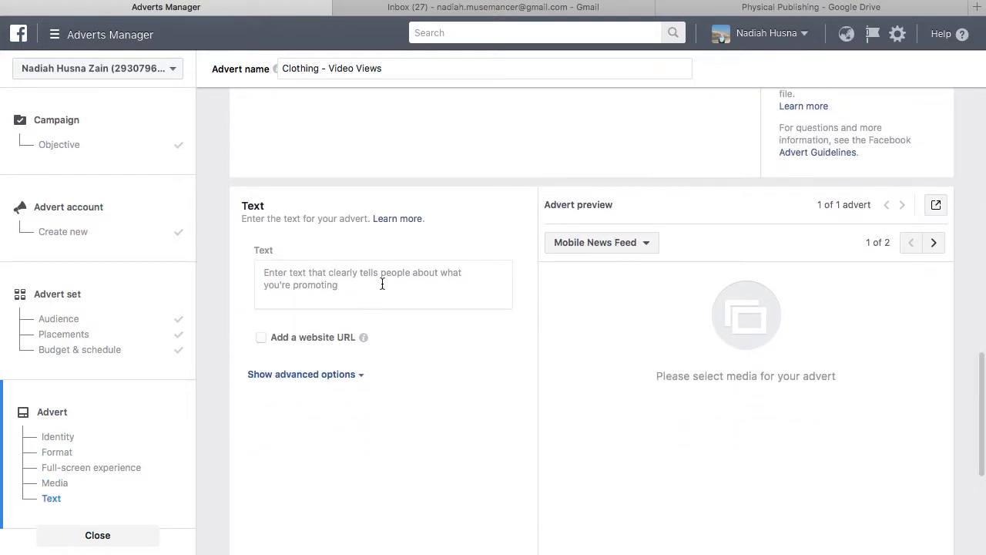
left_click(383, 284)
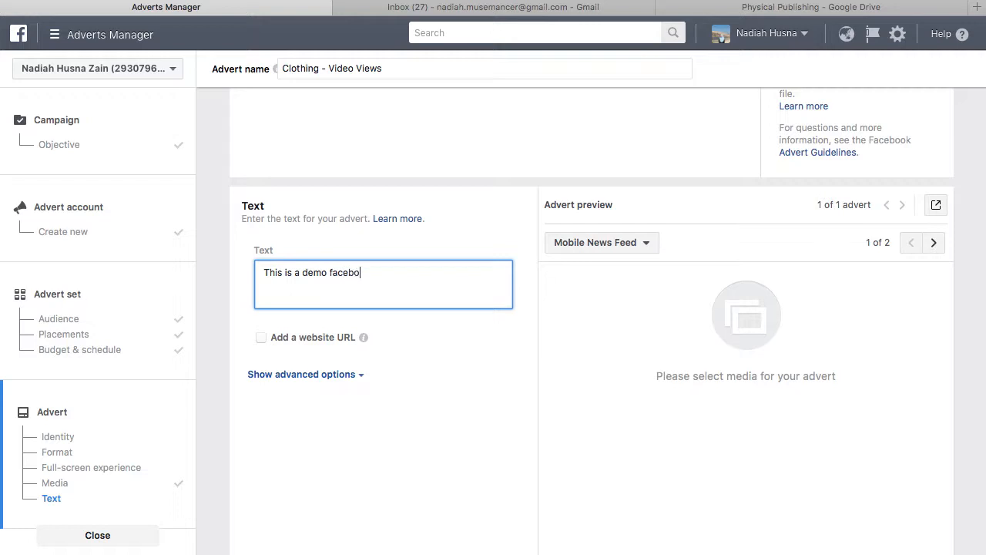
type("ad")
Examine the video advert's Mobile News Feed preview from its text to the end, down to the final review and confirmation options.
scroll(300, 435, "down", 7)
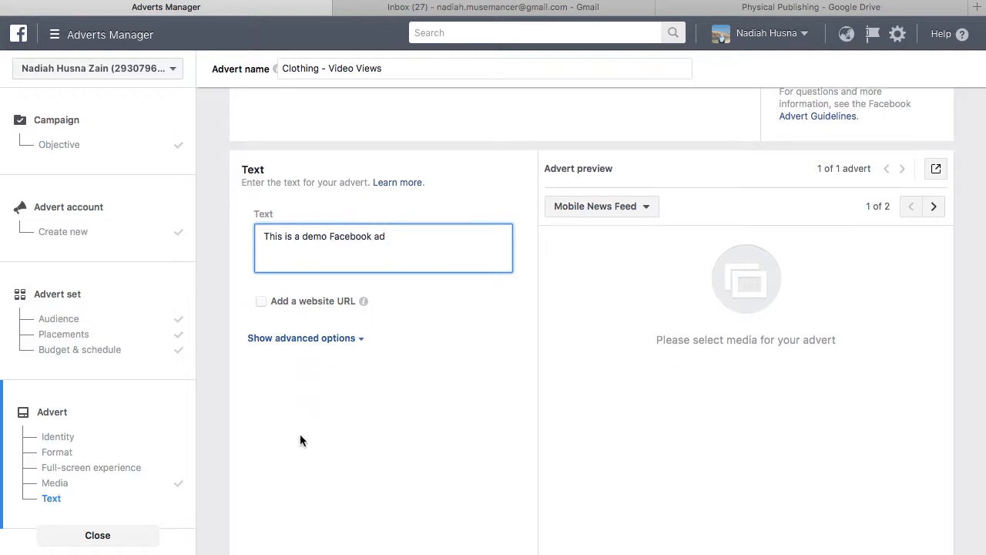
scroll(299, 439, "up", 8)
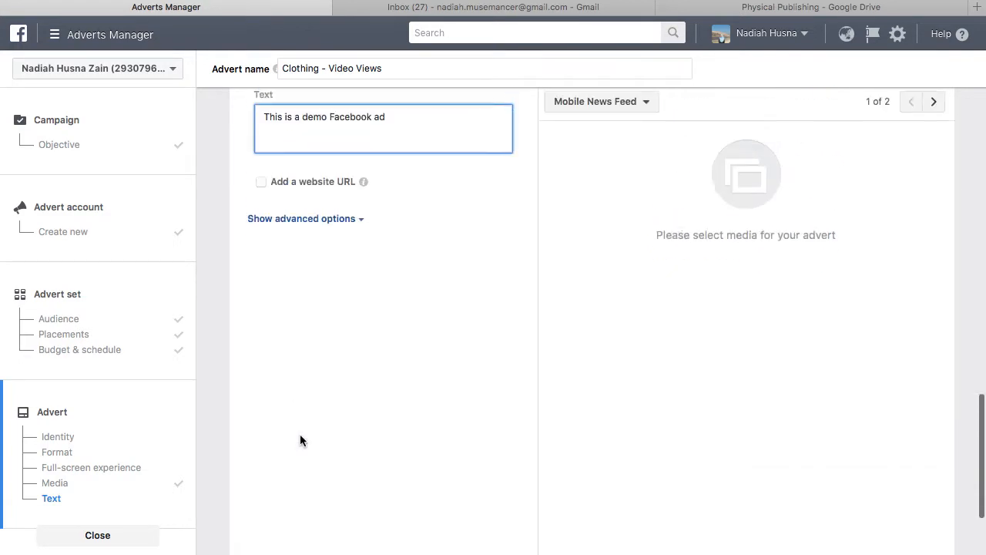
scroll(363, 326, "down", 5)
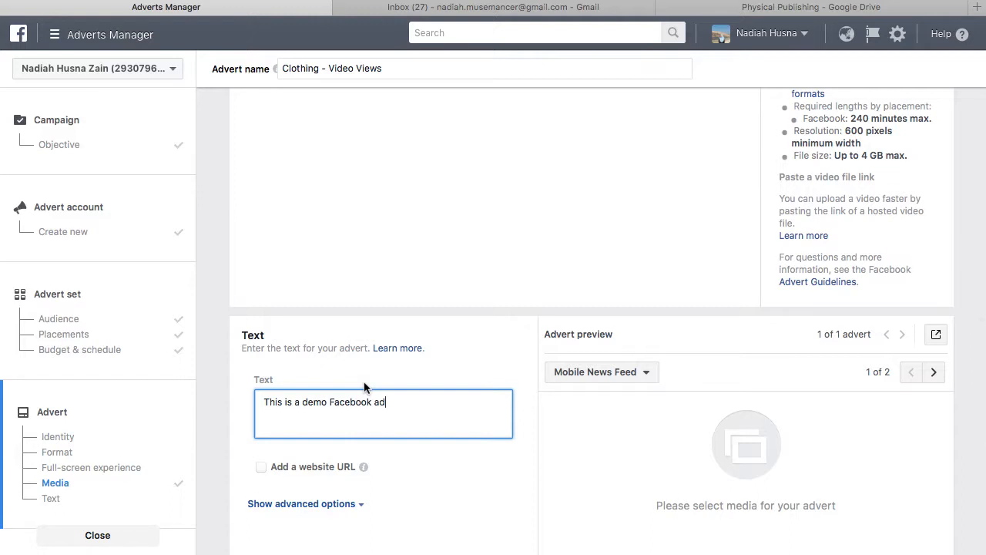
scroll(364, 387, "down", 2)
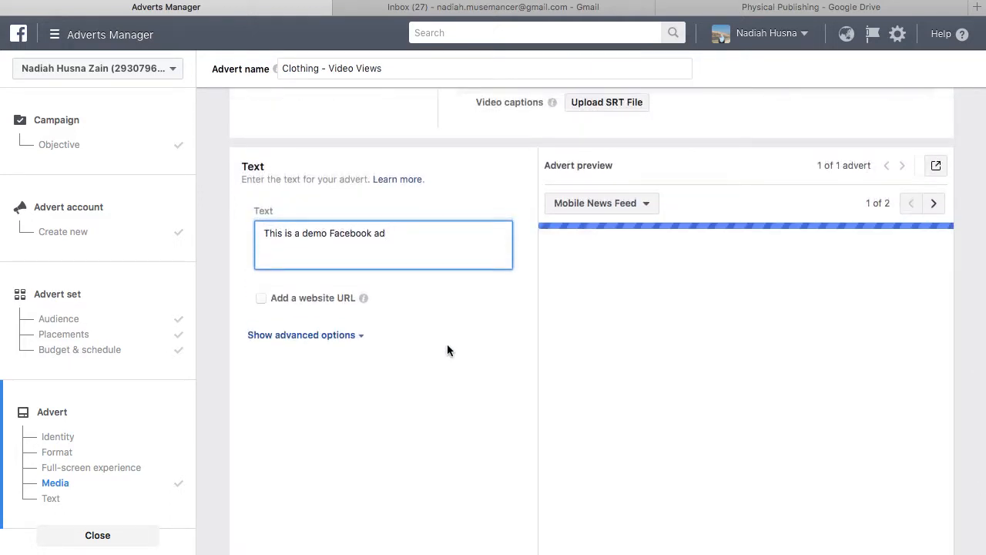
scroll(447, 345, "down", 1)
scroll(447, 344, "down", 1)
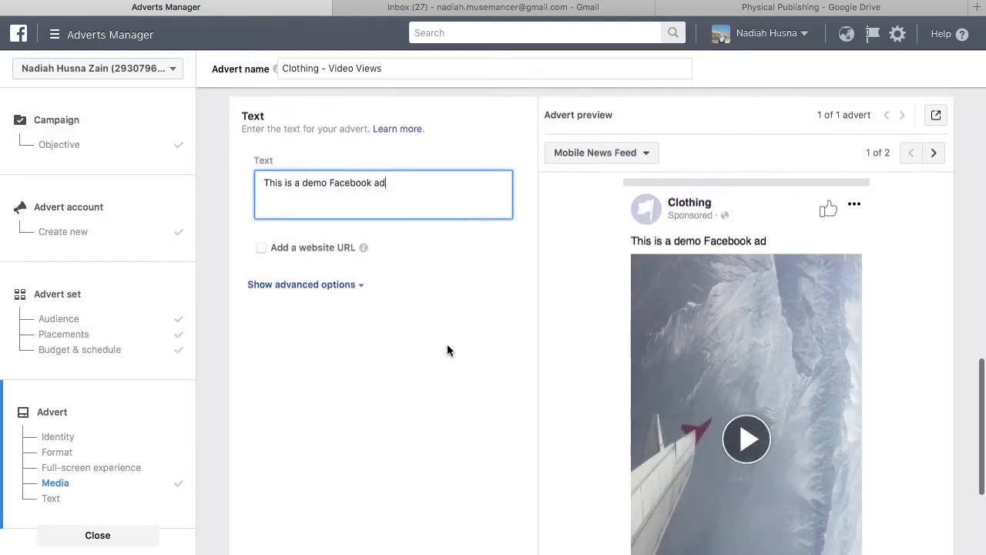
scroll(447, 344, "down", 1)
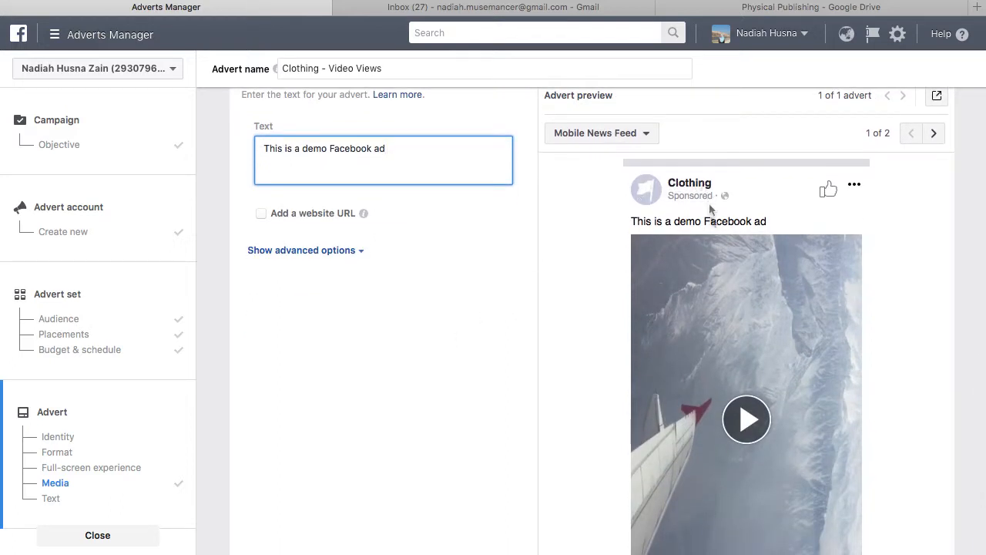
scroll(882, 285, "down", 2)
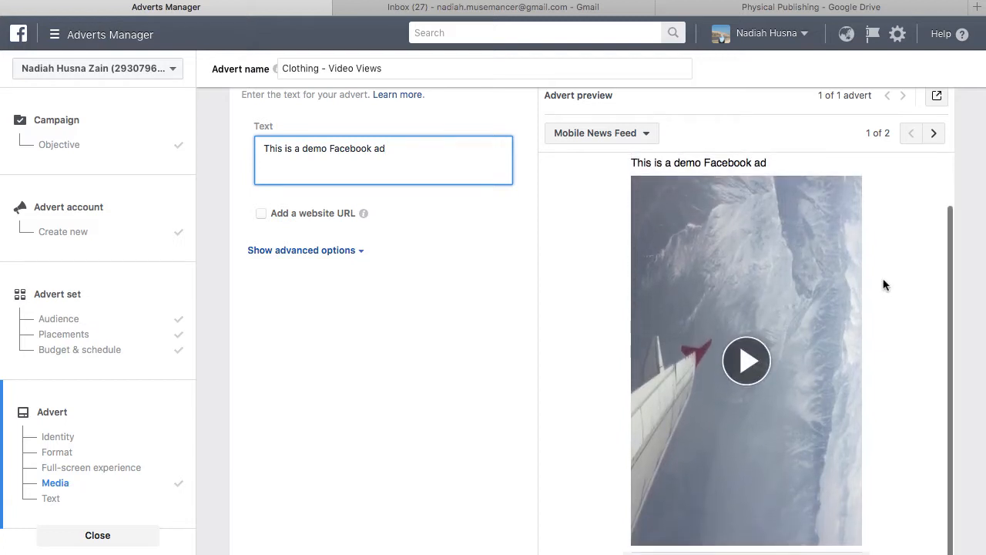
scroll(461, 414, "down", 3)
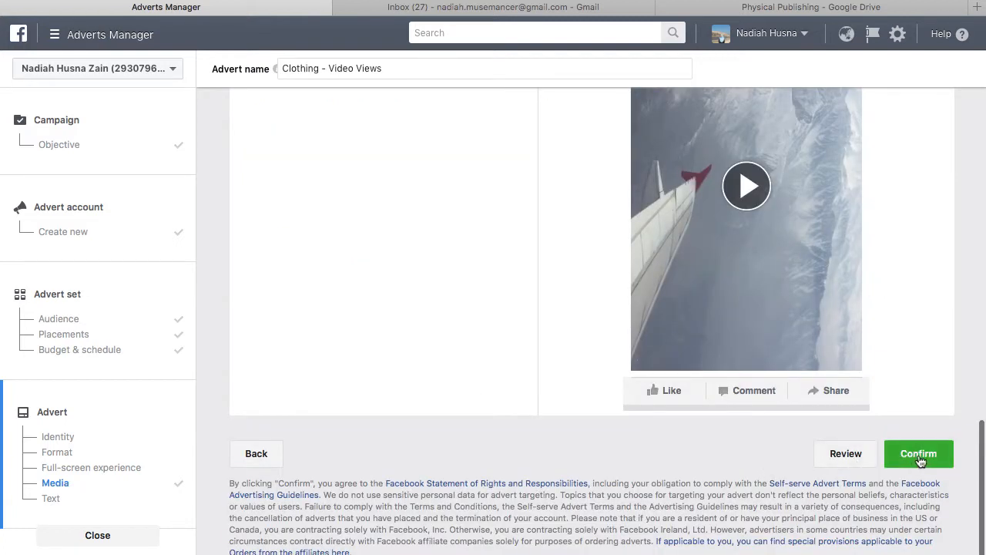